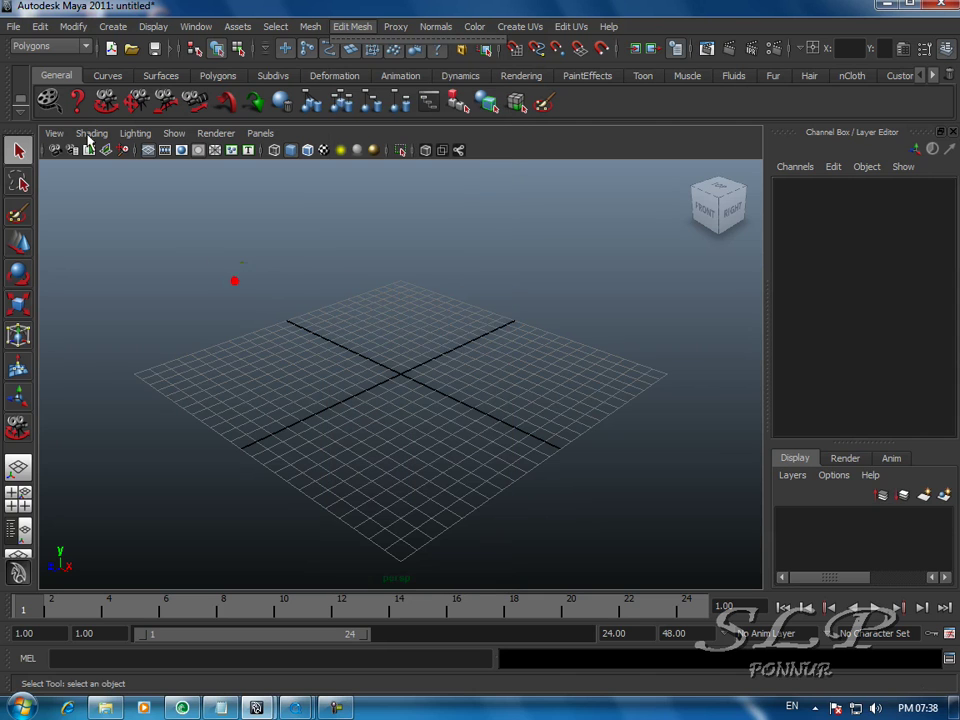
Step: Switch to the Polygons menu set and create a large polygon sphere centred near the grid's origin
left_click(88, 47)
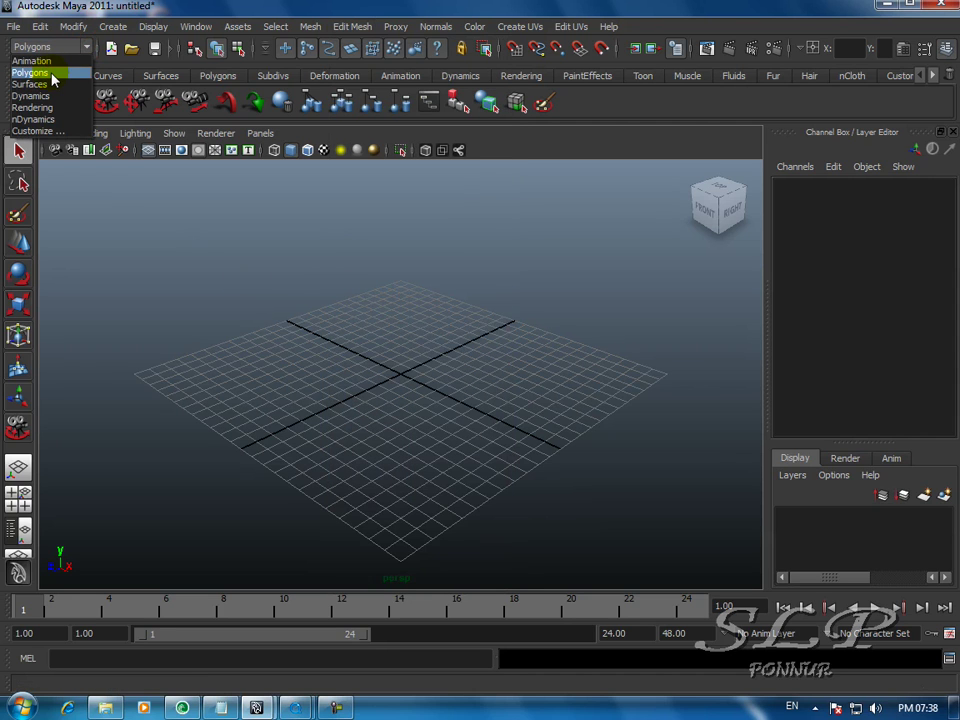
left_click(52, 79)
left_click(113, 28)
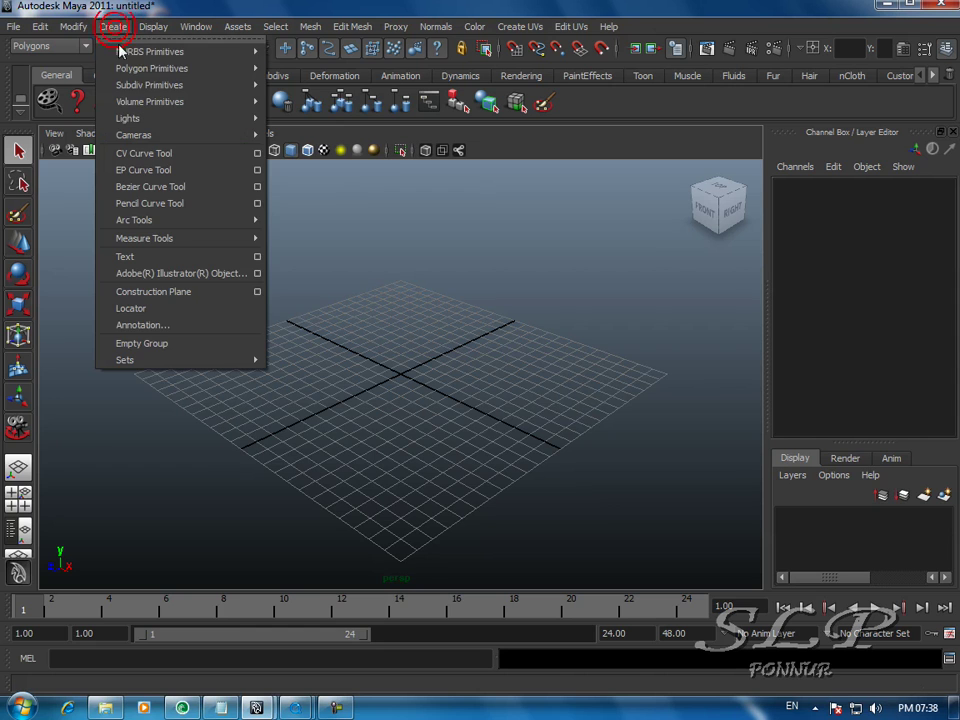
mouse_move(128, 72)
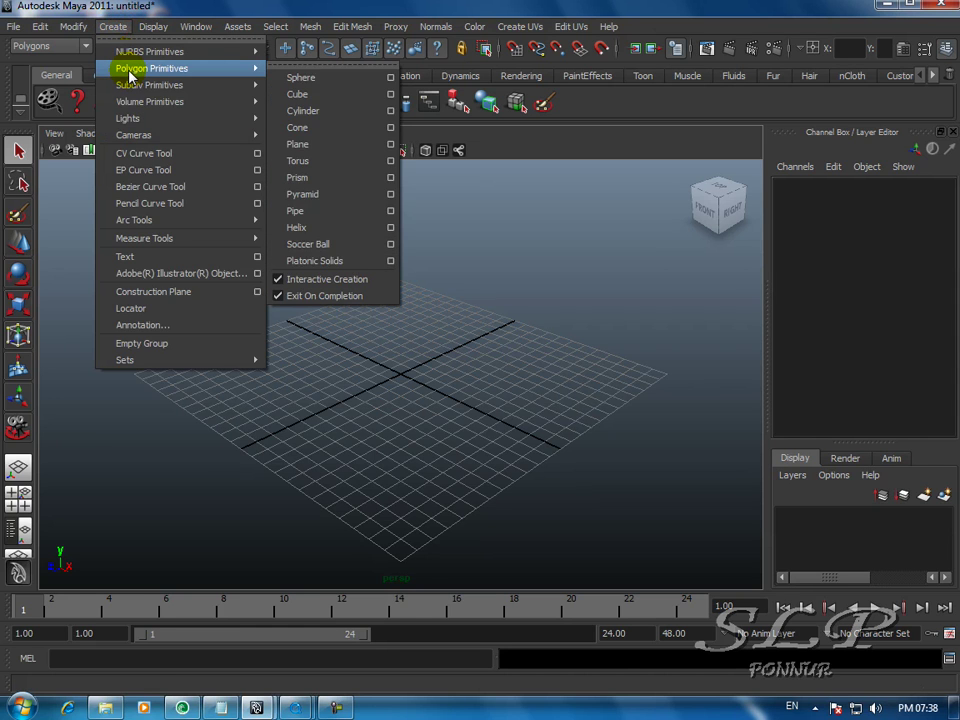
left_click(292, 77)
left_click_drag(406, 382, 622, 362)
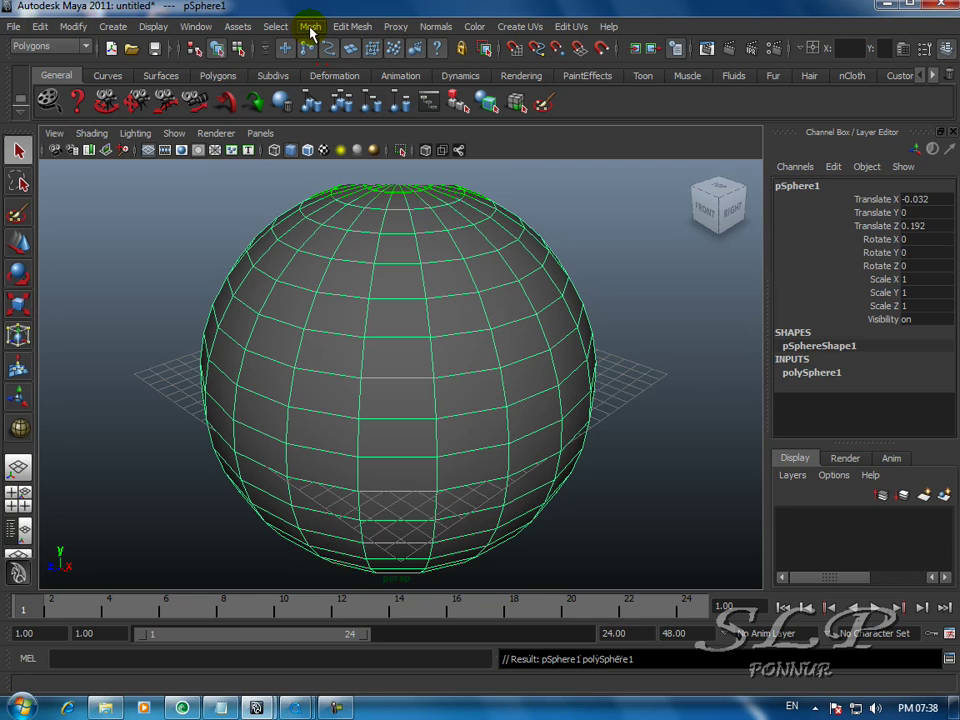
Step: Reset the Poke Face options to their defaults and poke all faces of the sphere
left_click(348, 27)
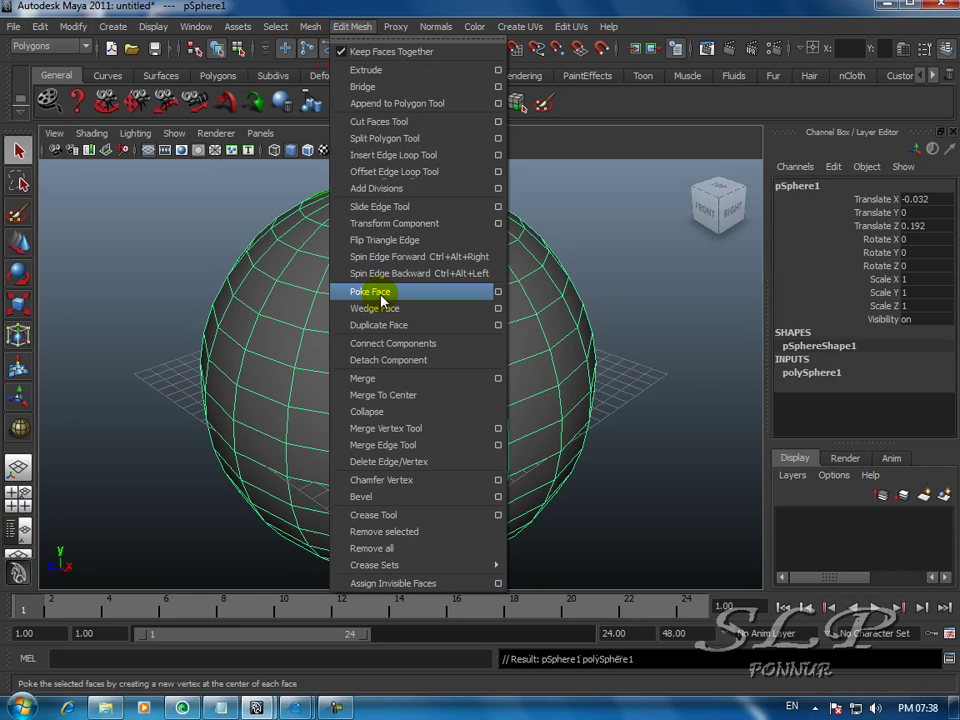
left_click(498, 292)
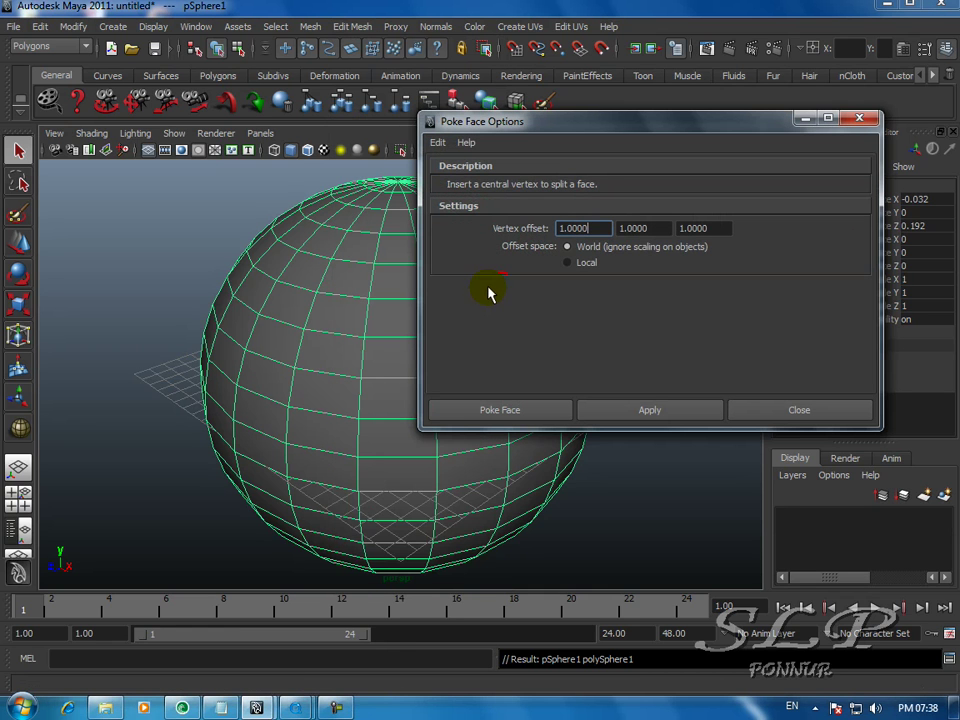
left_click(437, 144)
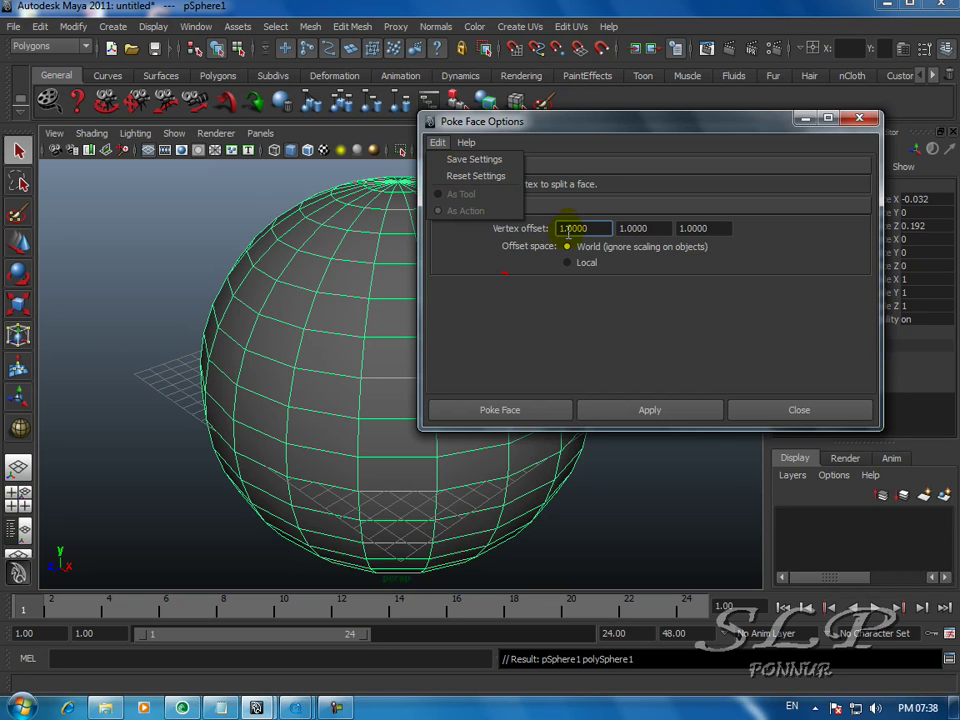
left_click(478, 176)
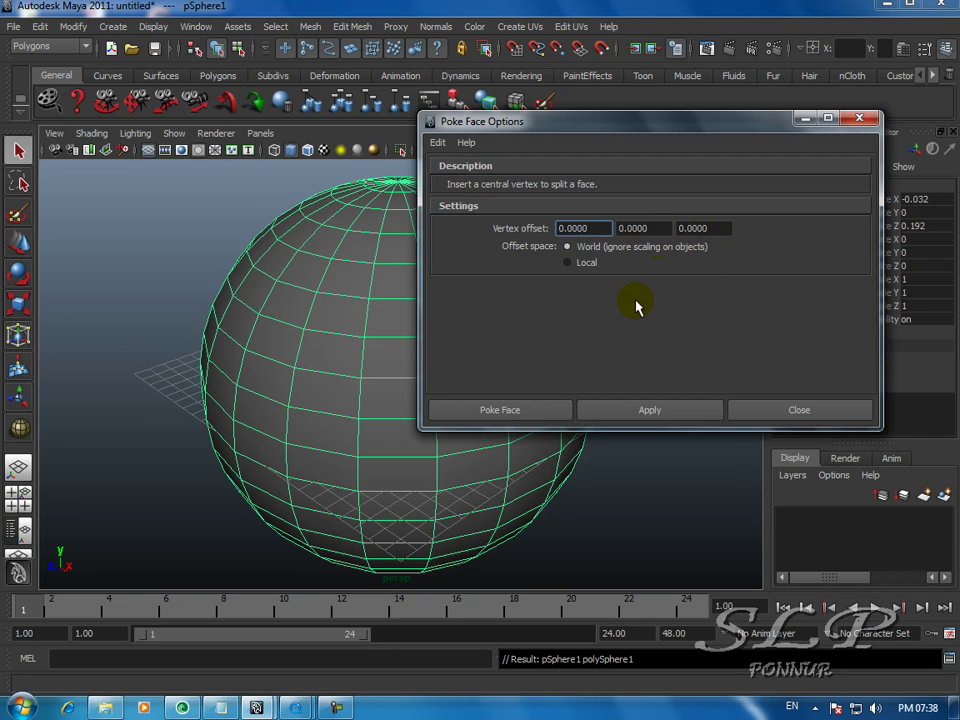
left_click(510, 414)
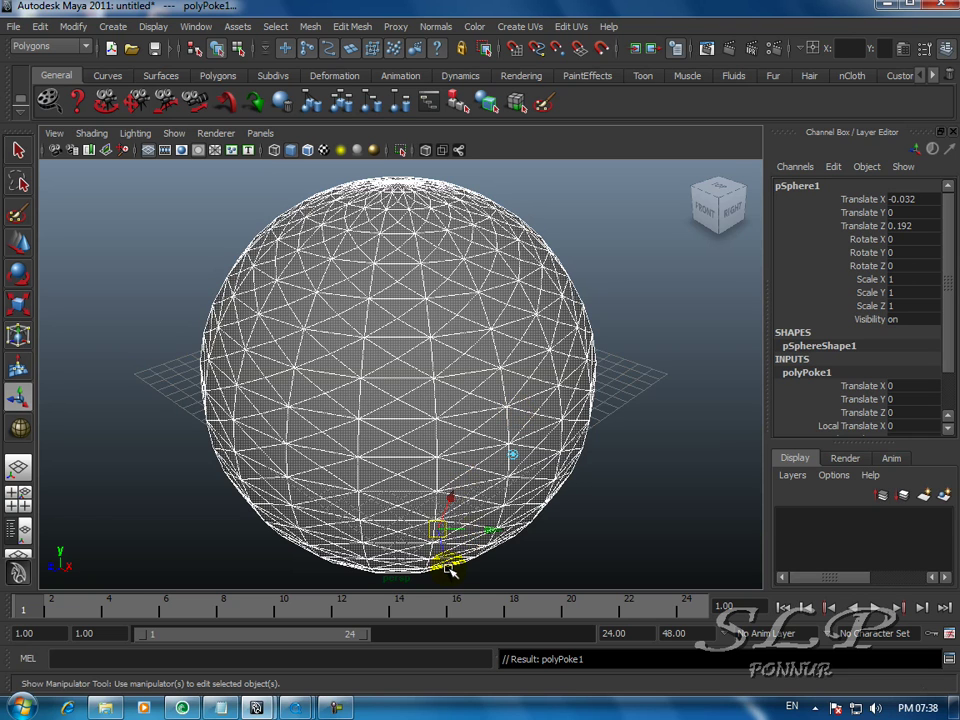
Step: Pull the sphere's new centre vertices outward along the local normal into long spikes, then deselect it
left_click_drag(449, 569, 482, 444)
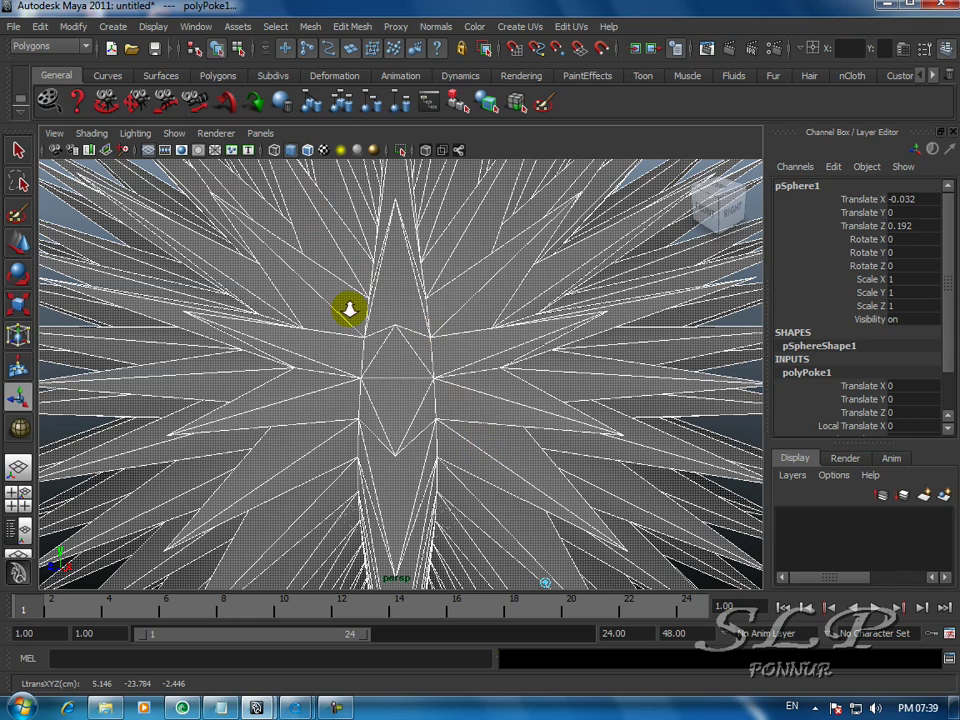
scroll(347, 306, "down", 3)
scroll(350, 313, "down", 3)
left_click(182, 321)
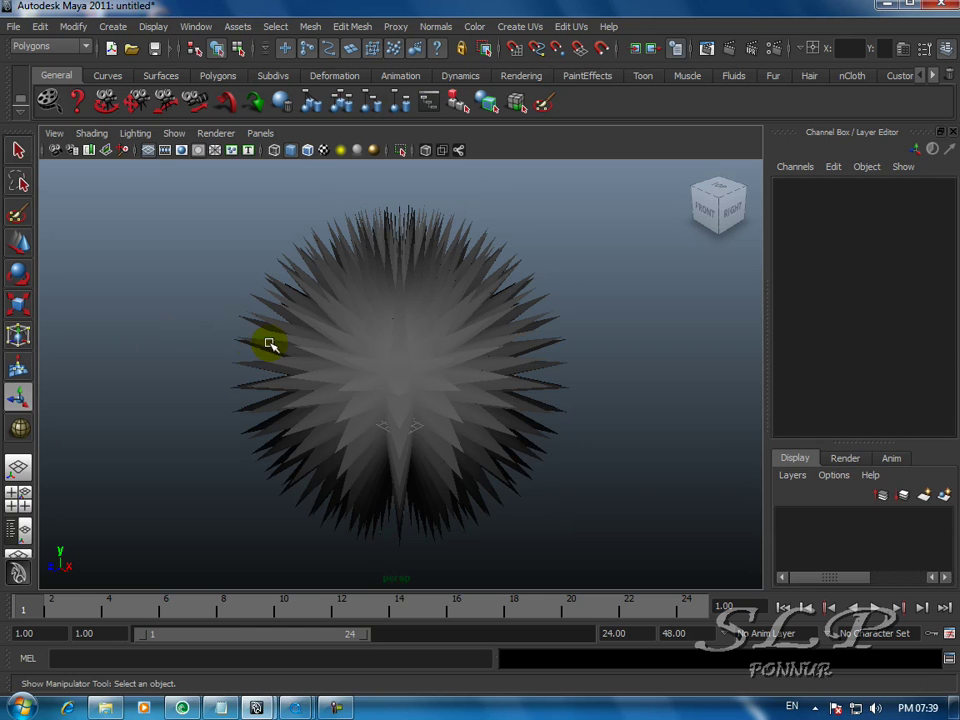
left_click_drag(200, 382, 263, 277, "alt")
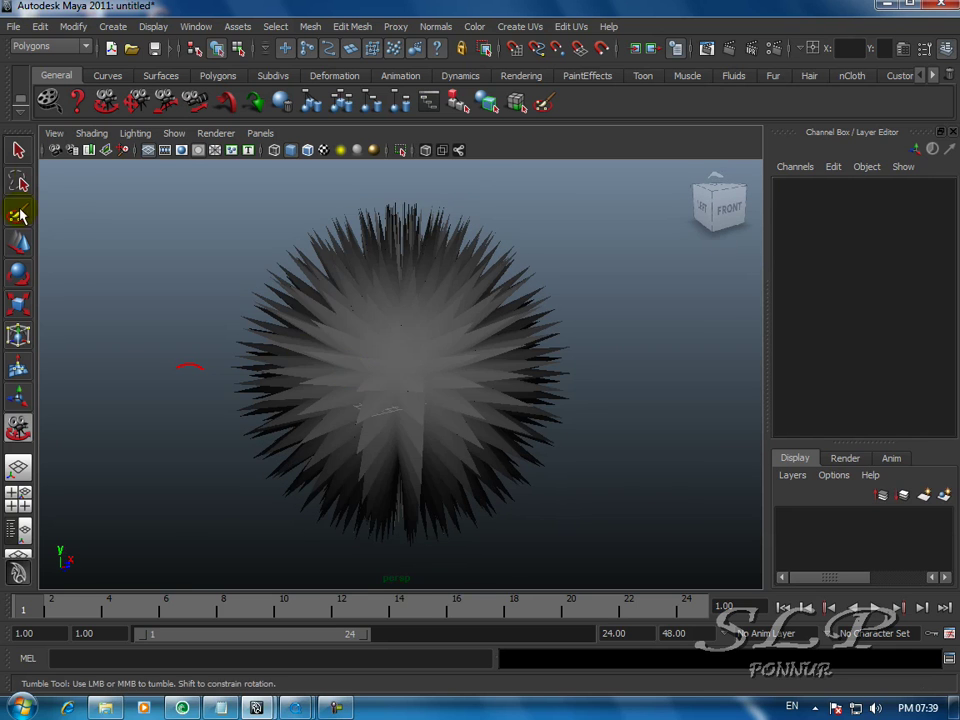
Step: Delete the spiky sphere from the scene
left_click(18, 150)
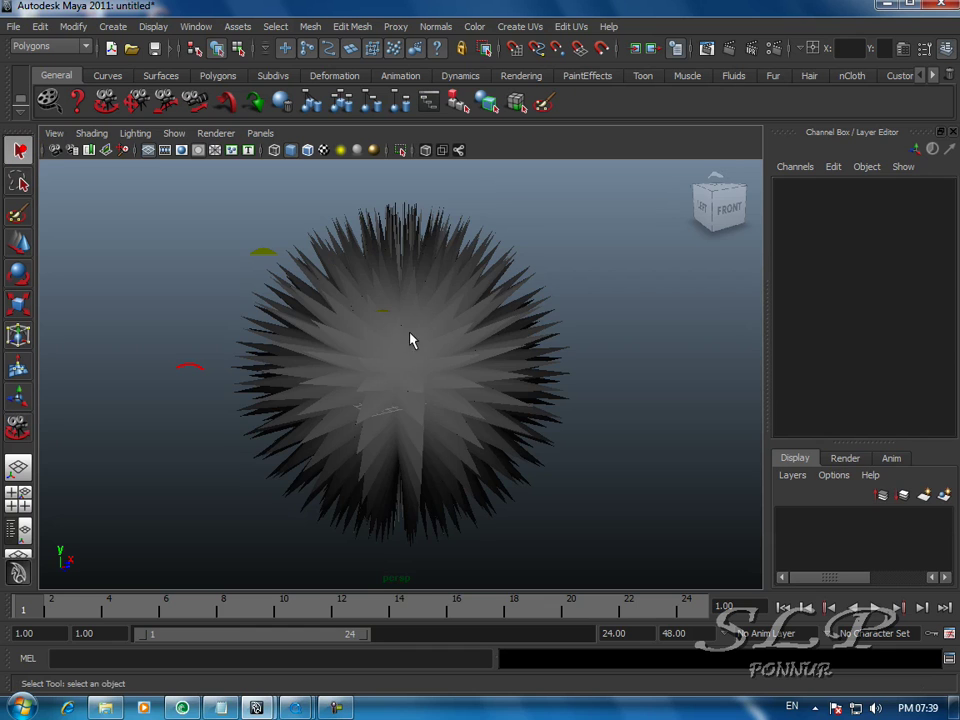
left_click(401, 340)
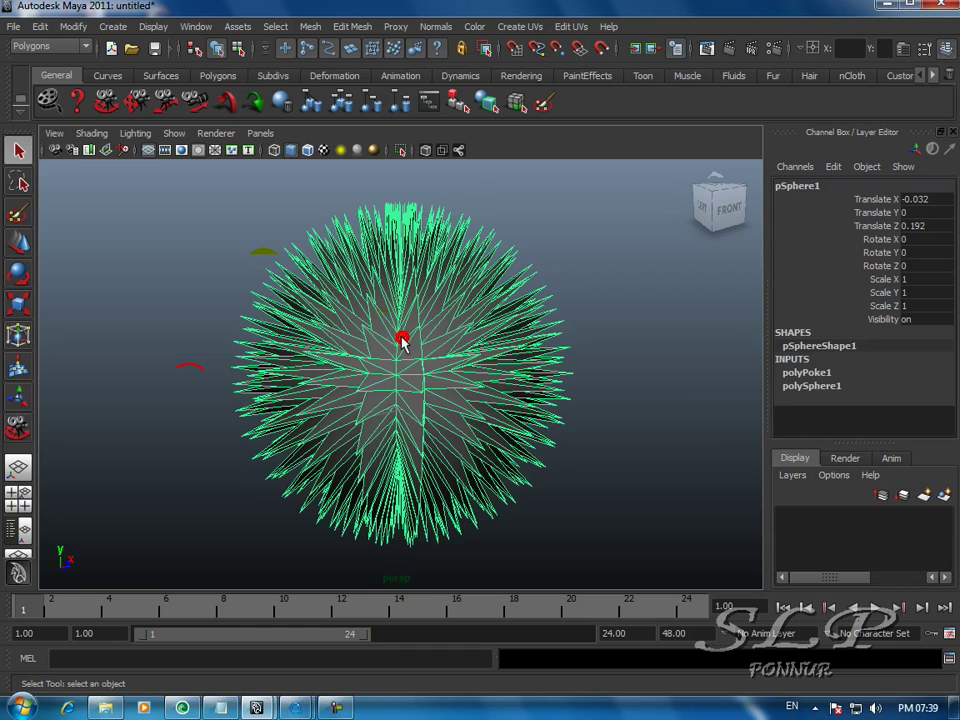
left_click(195, 26)
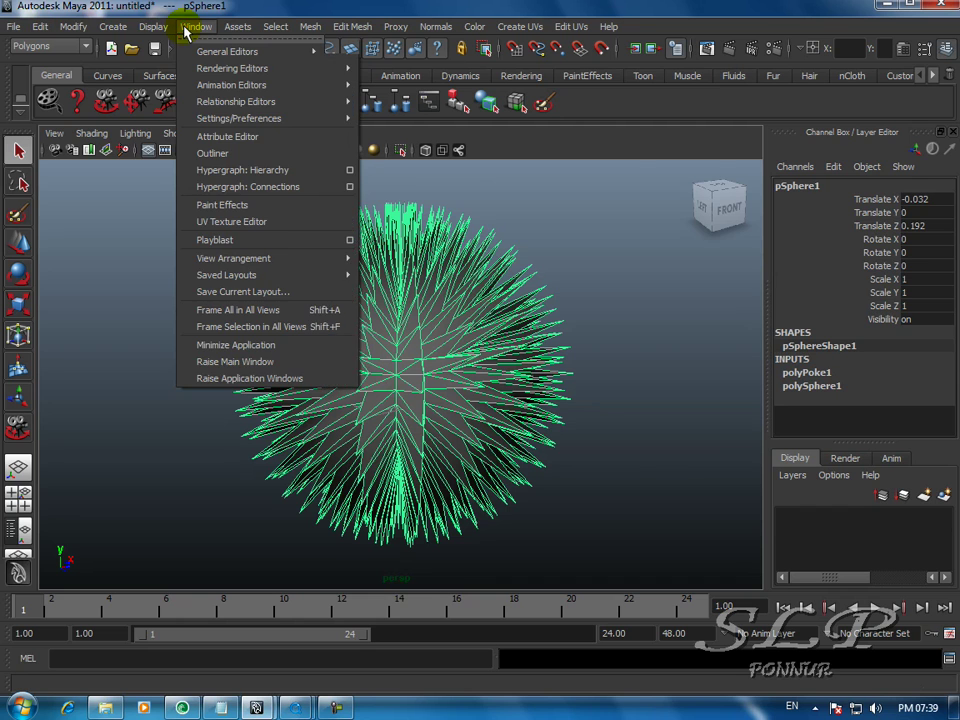
mouse_move(142, 33)
left_click(155, 336)
left_click(422, 361)
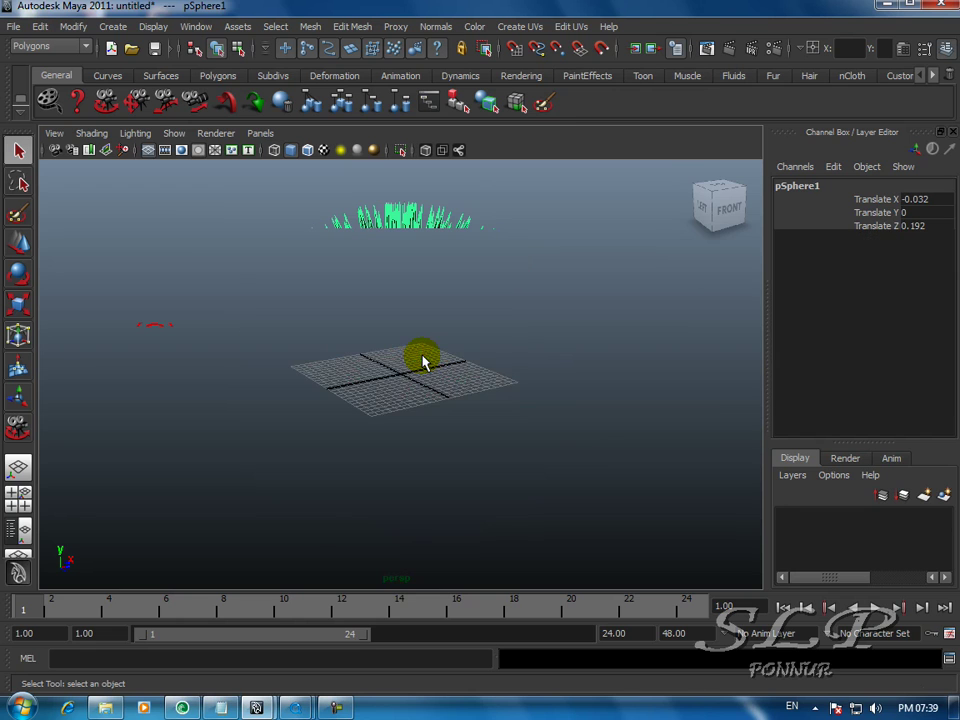
Step: Create a polygon cube on the grid, about 10.5 wide, 3.9 high and 10.3 deep
left_click(113, 26)
mouse_move(140, 68)
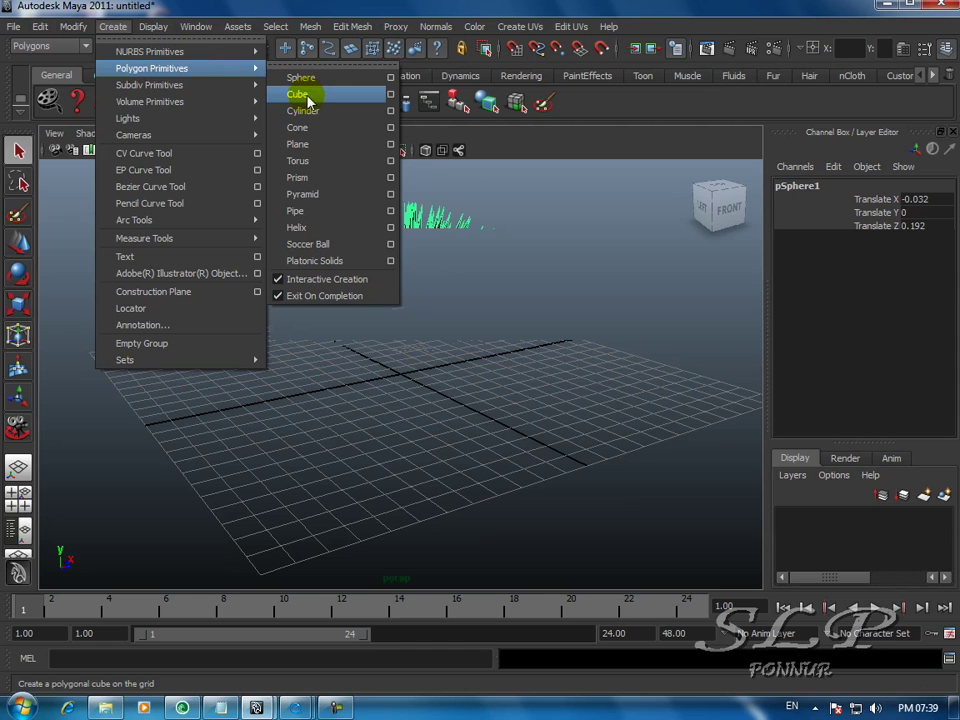
left_click(308, 98)
left_click_drag(288, 370, 598, 312)
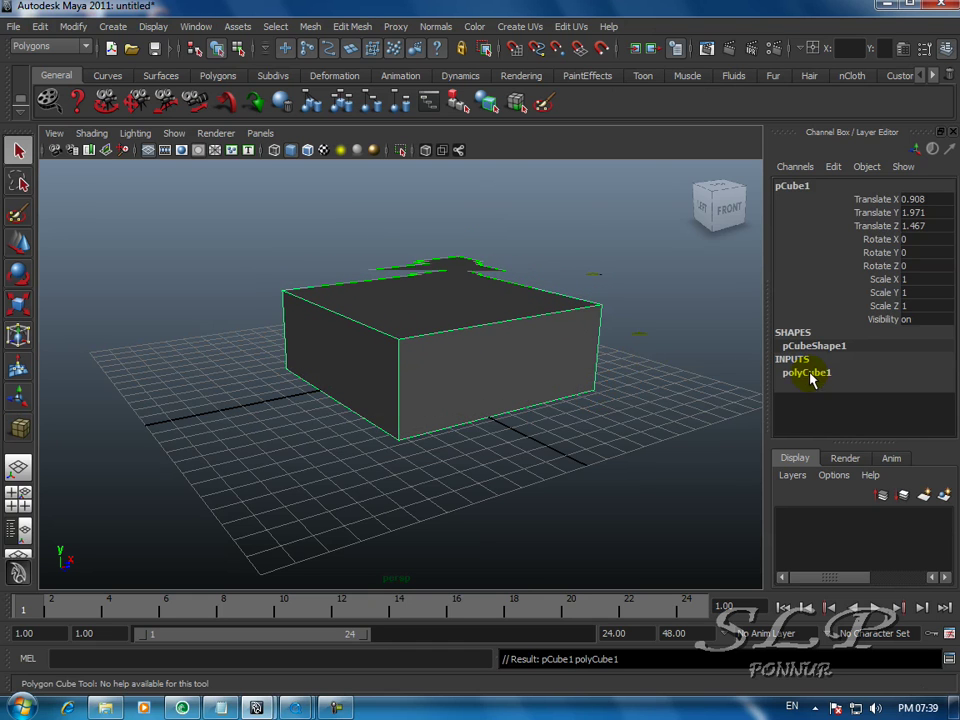
Step: Set the cube's width, height and depth subdivisions to 6 each
left_click(812, 372)
left_click(893, 376)
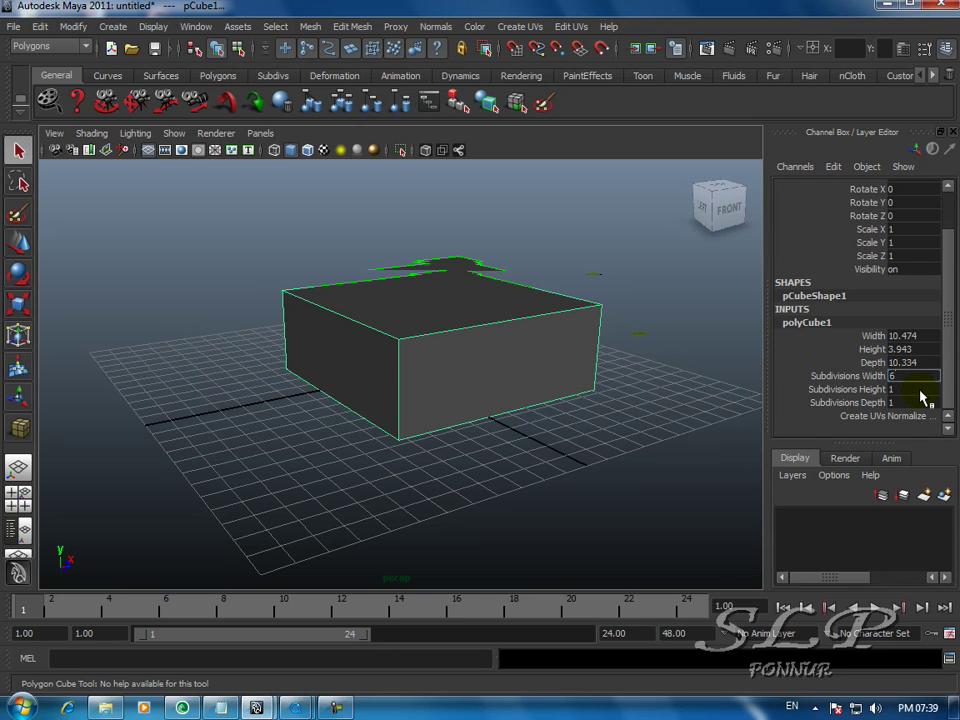
key("Return")
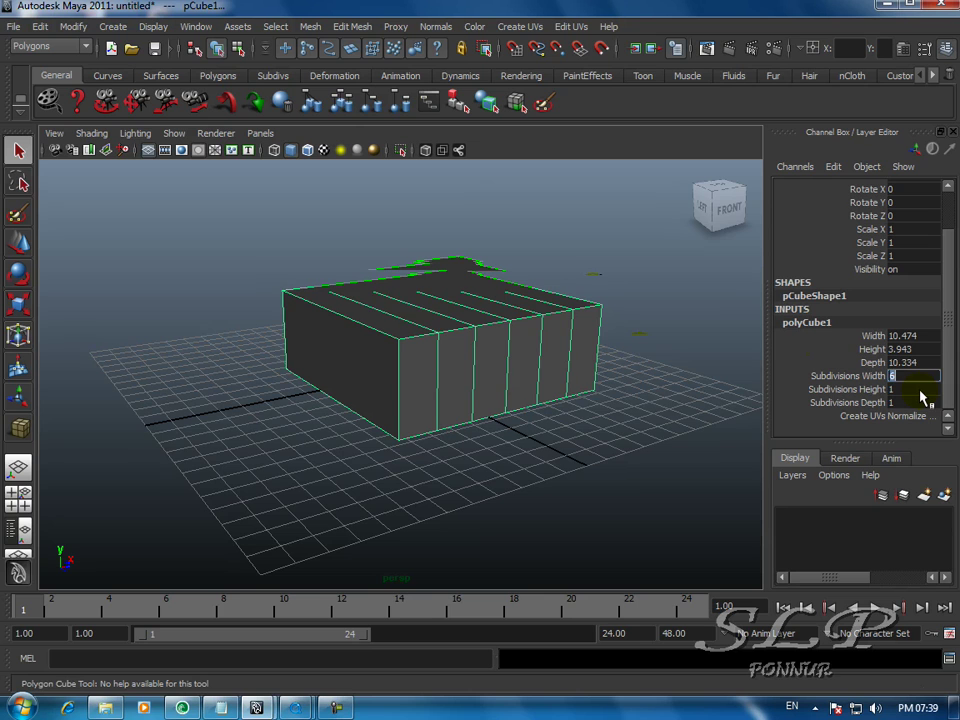
left_click(893, 390)
type("6")
key("Return")
left_click(900, 403)
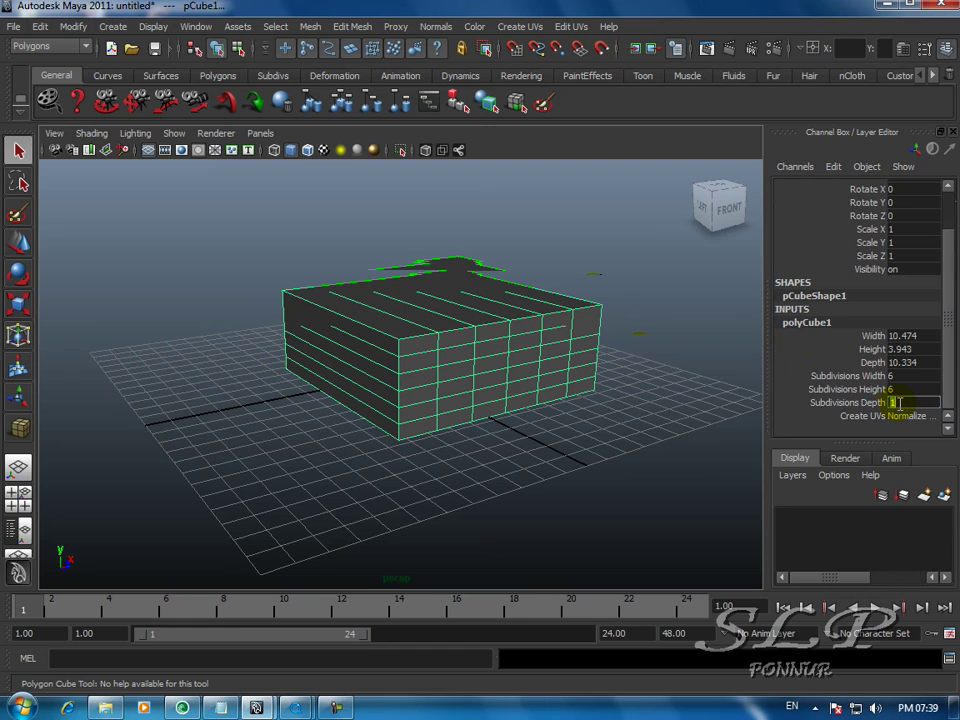
type("6")
key("Return")
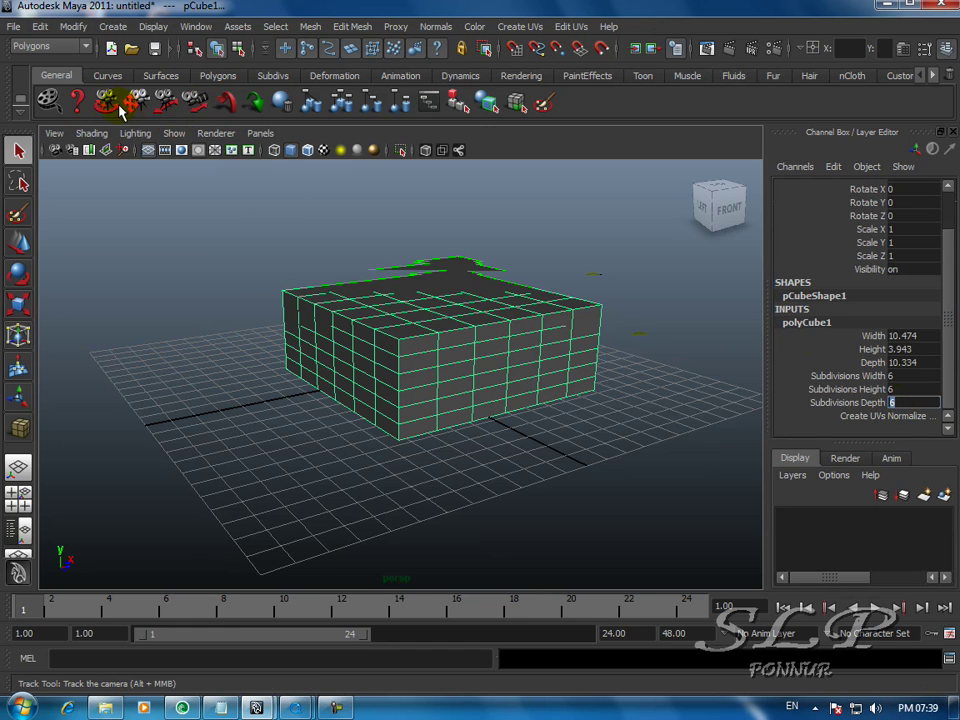
Step: Switch the cube to face selection and select all 36 faces on its top side
left_click_drag(490, 313, 71, 186, "alt")
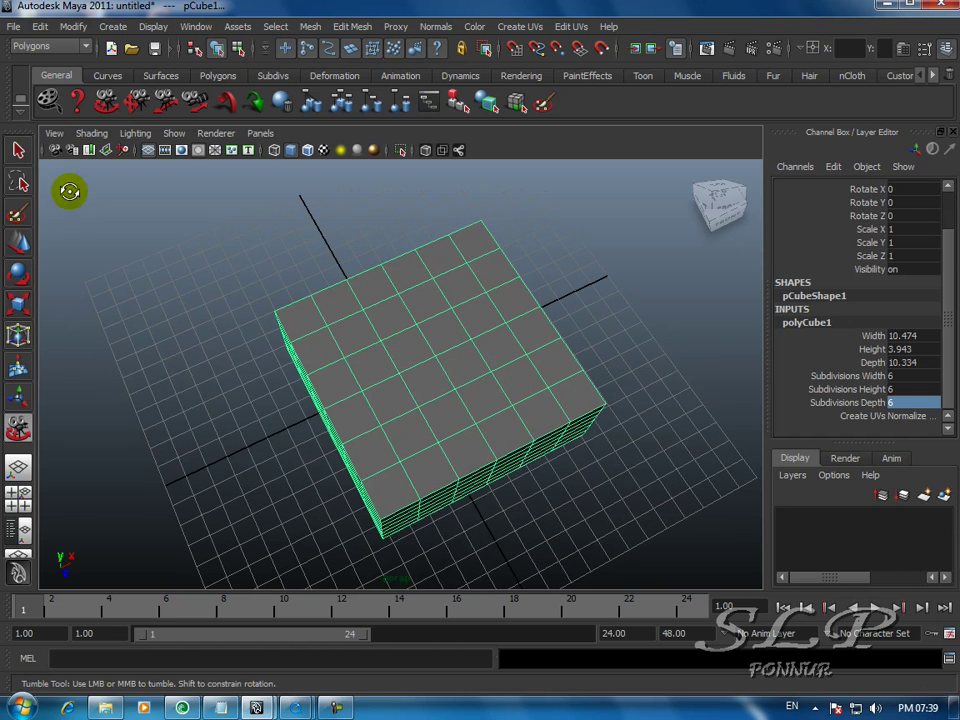
right_click_drag(424, 364, 428, 403)
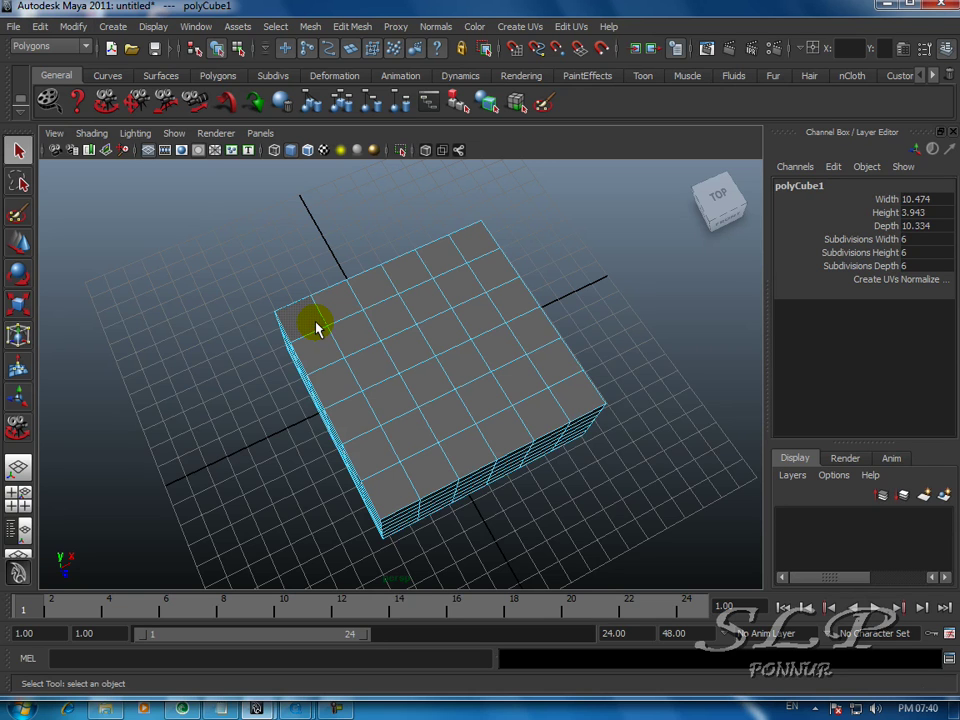
left_click(316, 323)
left_click(369, 294, "shift")
left_click(447, 270, "shift")
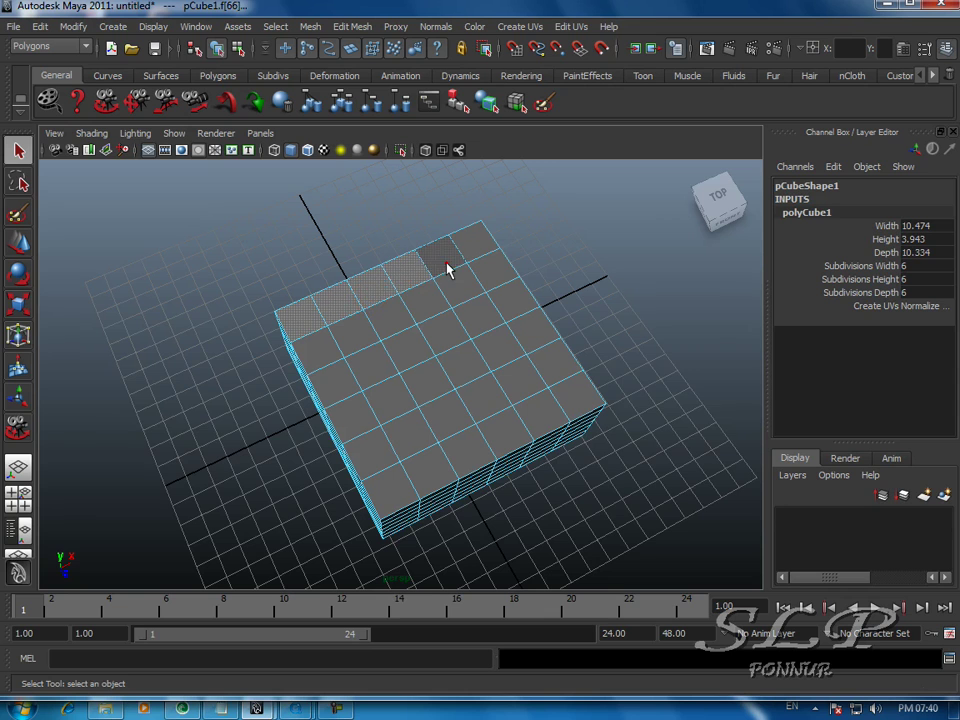
left_click(476, 246, "shift")
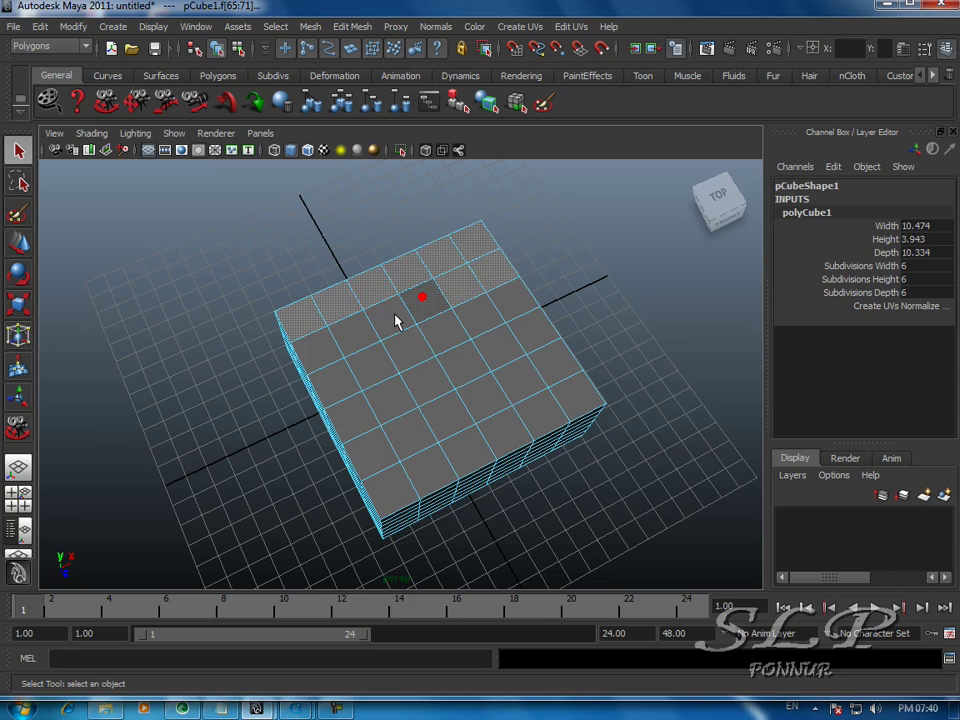
left_click(388, 318, "shift")
left_click(317, 349, "shift")
left_click(321, 390, "shift")
left_click(379, 366, "shift")
left_click(408, 355, "shift")
left_click(446, 332, "shift")
left_click(489, 319, "shift")
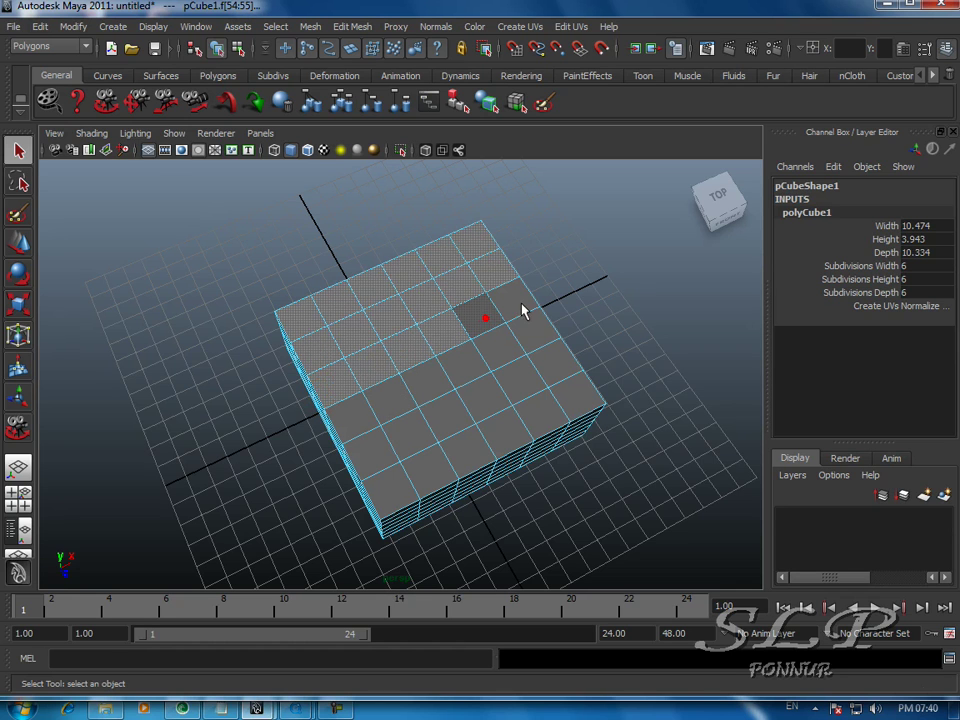
left_click(533, 329, "shift")
left_click(492, 352, "shift")
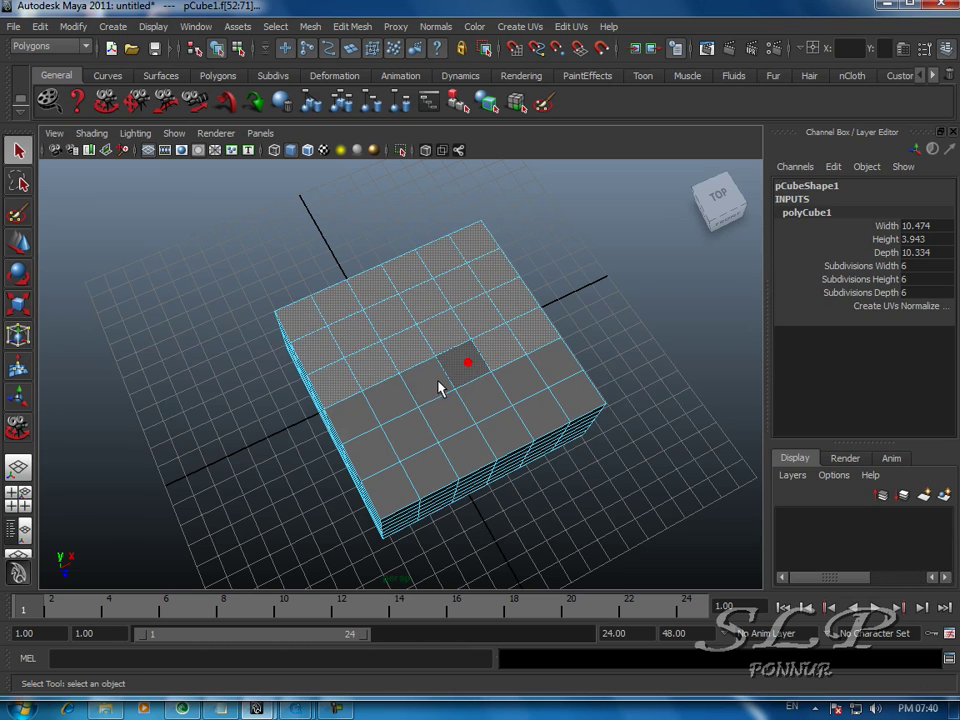
left_click(438, 381, "shift")
left_click(365, 455, "shift")
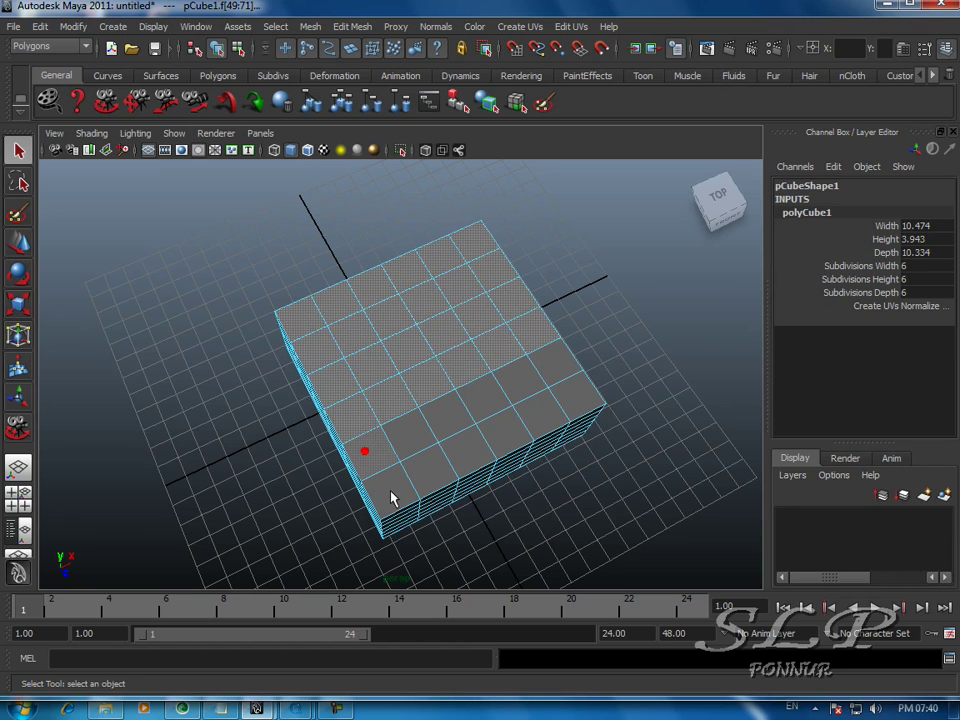
left_click(435, 480, "shift")
left_click(418, 437, "shift")
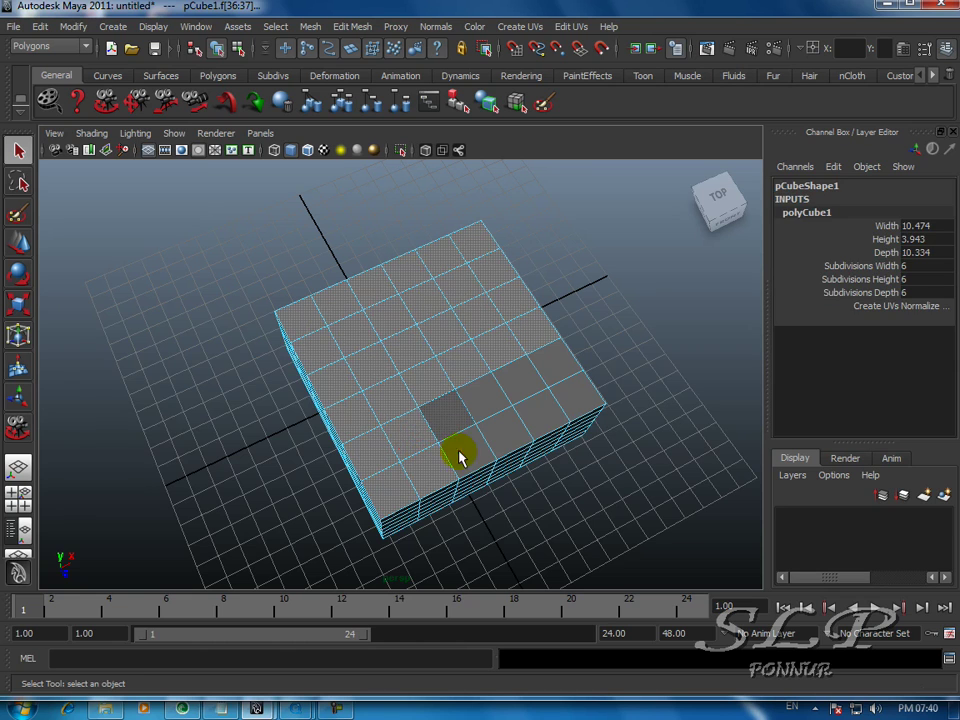
left_click(456, 450, "shift")
left_click(491, 394, "shift")
left_click(504, 429, "shift")
left_click(525, 381, "shift")
left_click(549, 416, "shift")
left_click(559, 371, "shift")
left_click(568, 396, "shift")
Step: Poke the selected top faces of the cube and raise their centre vertices about 2 units into pyramid spikes
left_click(165, 252)
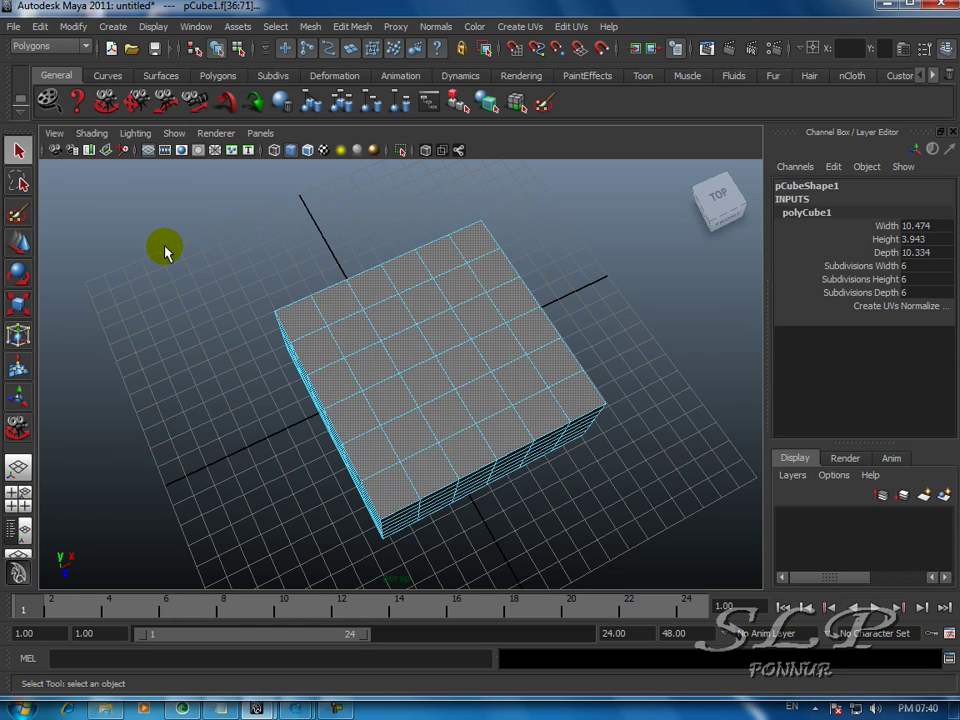
key("y")
left_click_drag(204, 412, 178, 304)
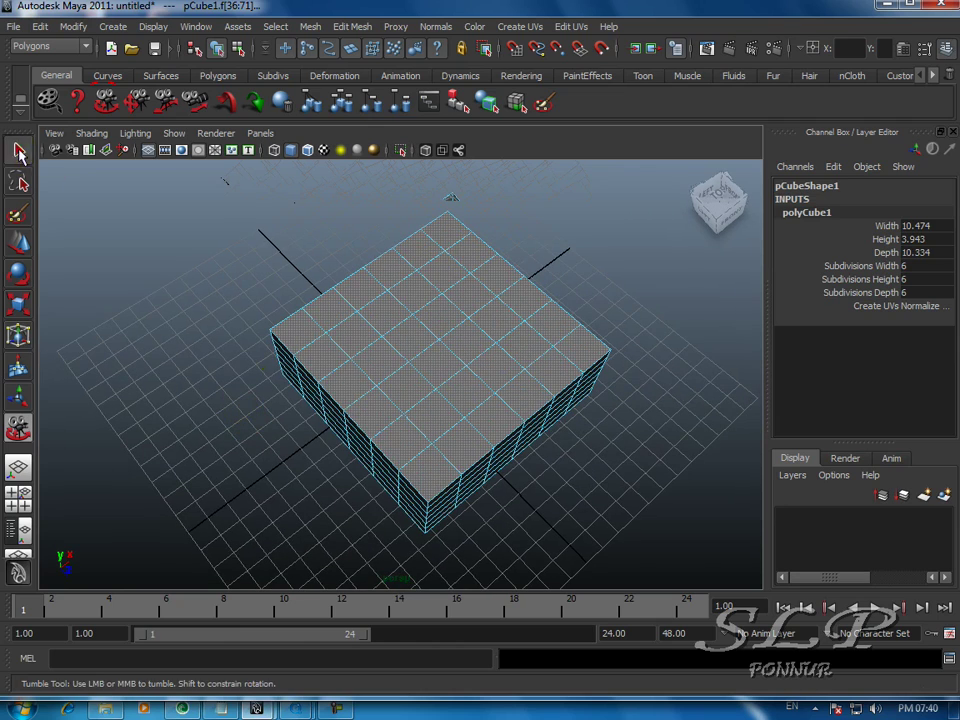
left_click(19, 152)
left_click(313, 26)
mouse_move(340, 30)
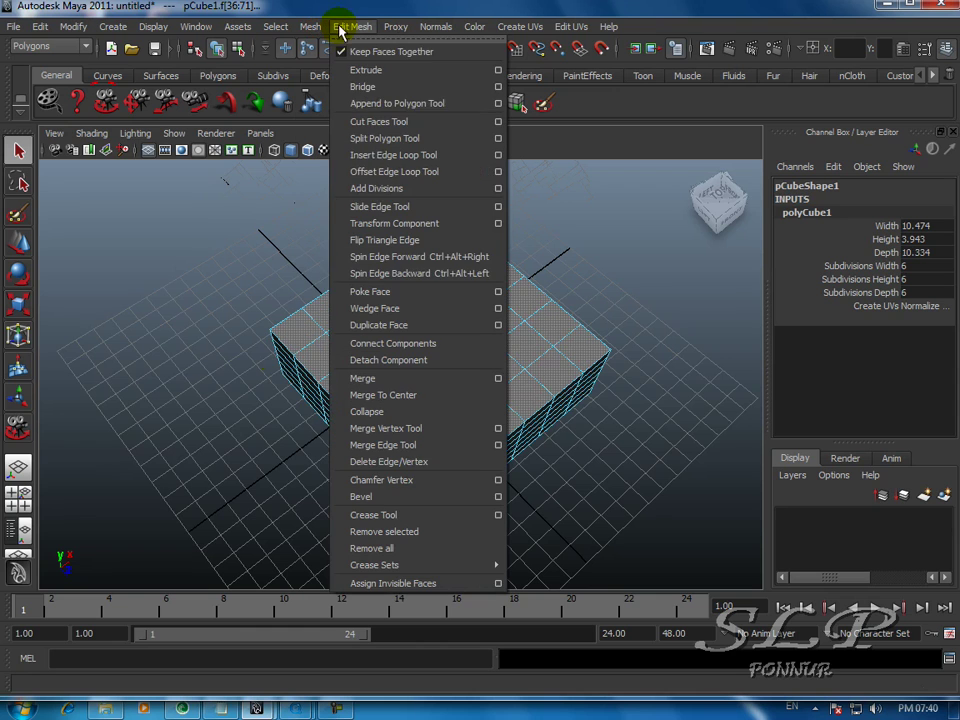
left_click(378, 292)
mouse_move(432, 456)
left_mouse_down()
mouse_move(437, 418)
mouse_move(435, 433)
left_mouse_up()
left_click_drag(307, 415, 330, 423, "alt")
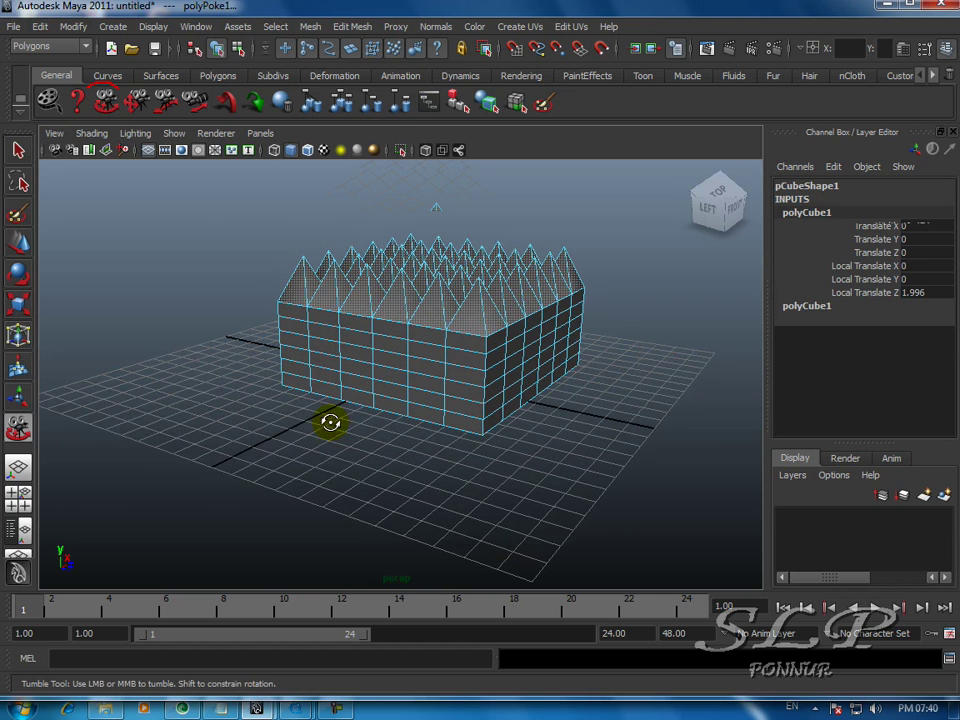
key("q")
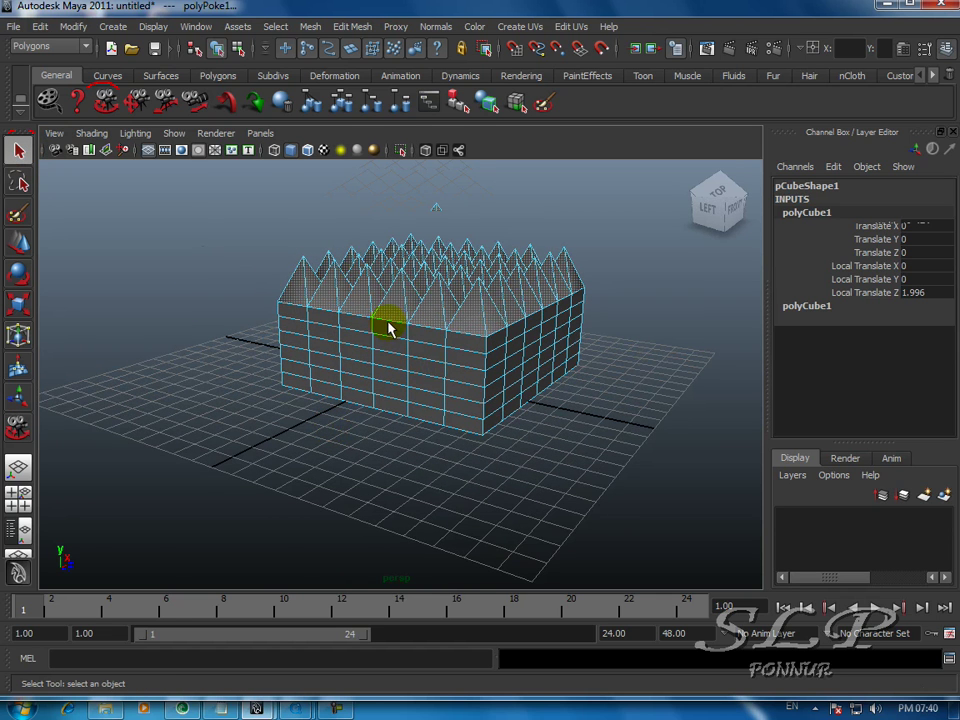
Step: Return the spiked cube from face selection to object mode with the whole cube selected
right_click_drag(433, 326, 462, 310)
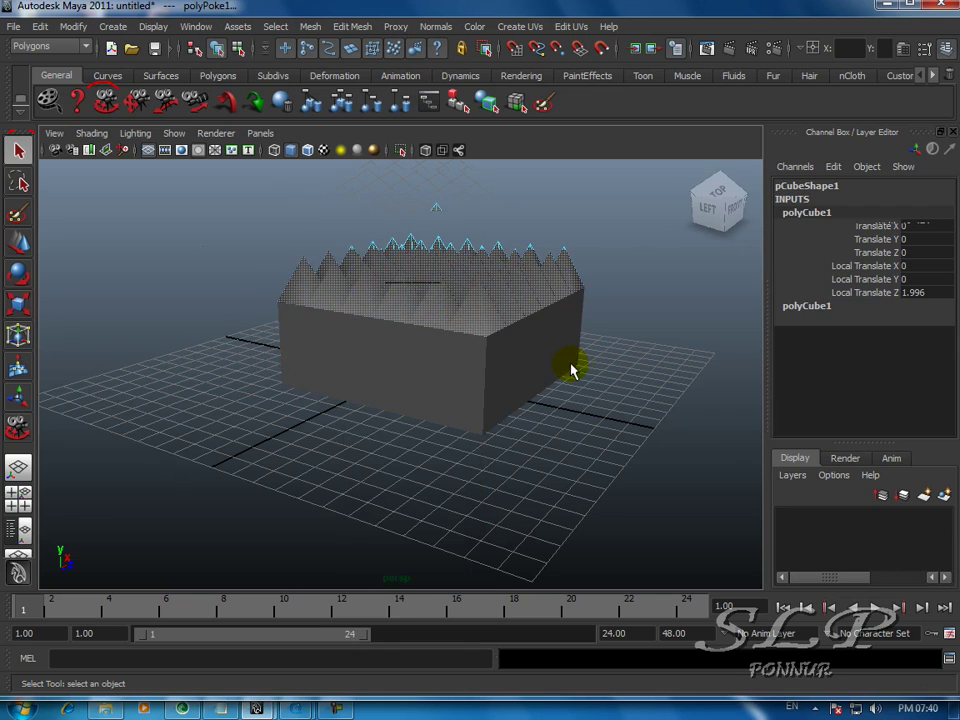
left_click(18, 428)
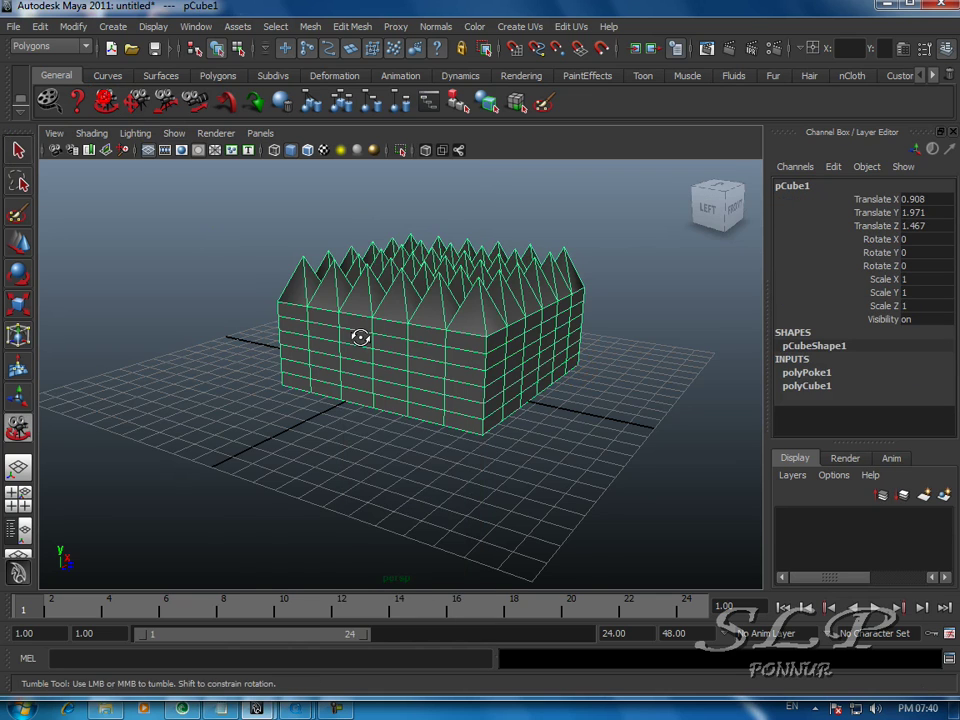
left_click_drag(348, 347, 392, 322)
left_click(19, 151)
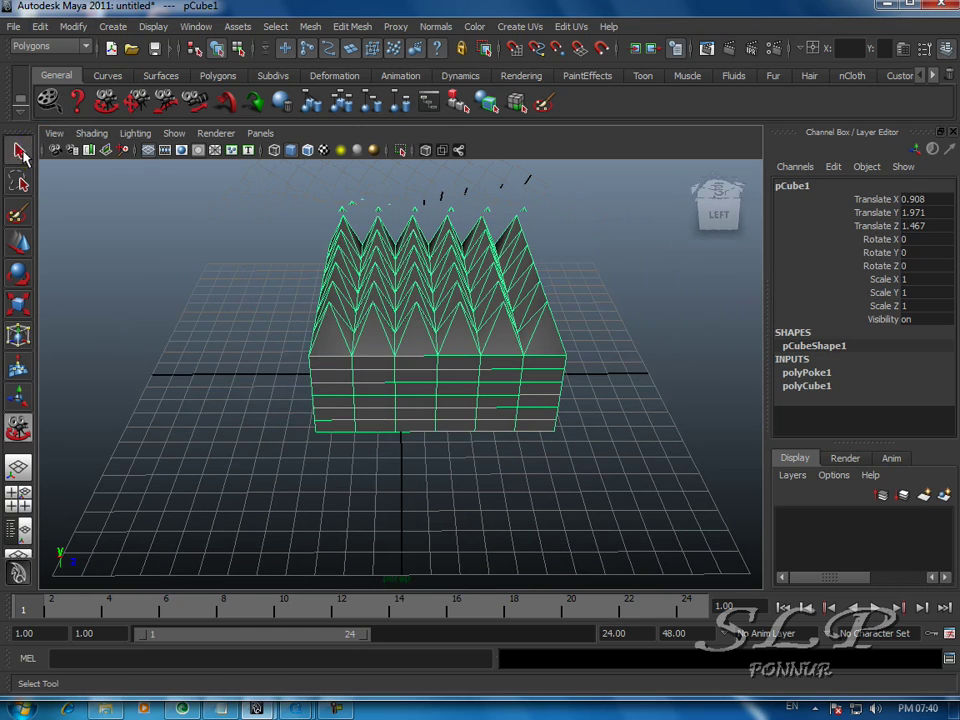
Step: Open the recent scene F:\maya models\rolling.mb without saving the changes to the untitled scene
left_click(15, 28)
mouse_move(71, 379)
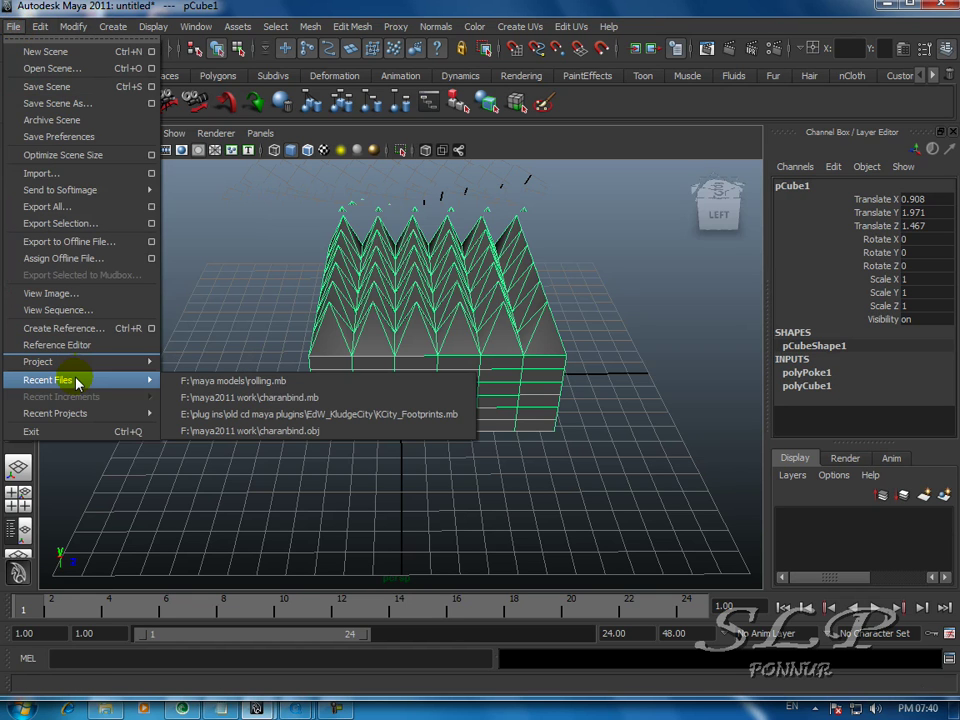
left_click(253, 381)
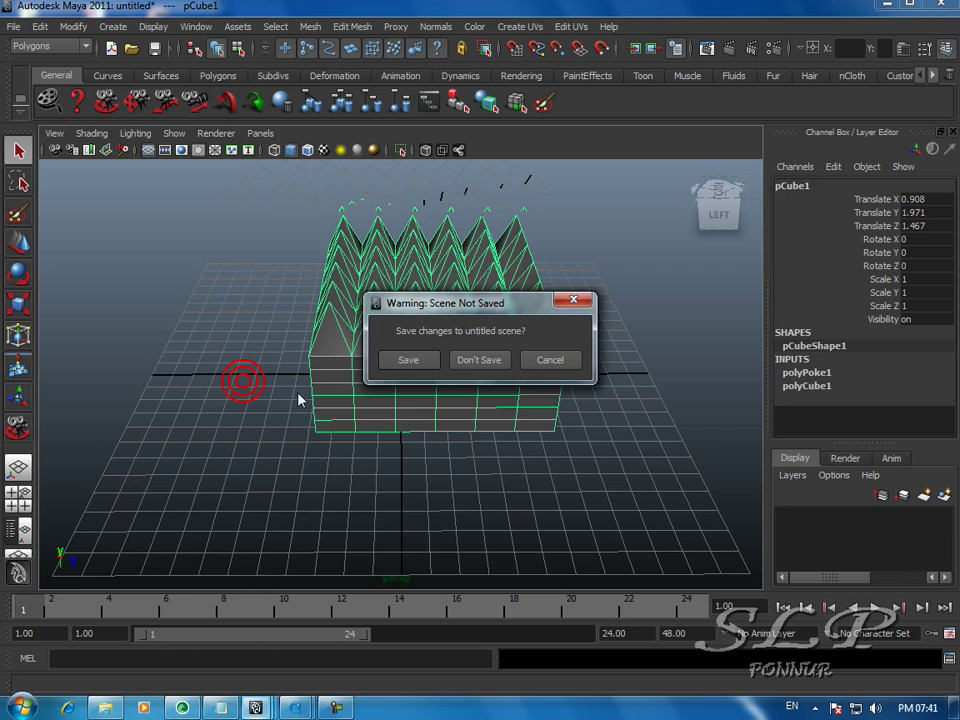
left_click(488, 361)
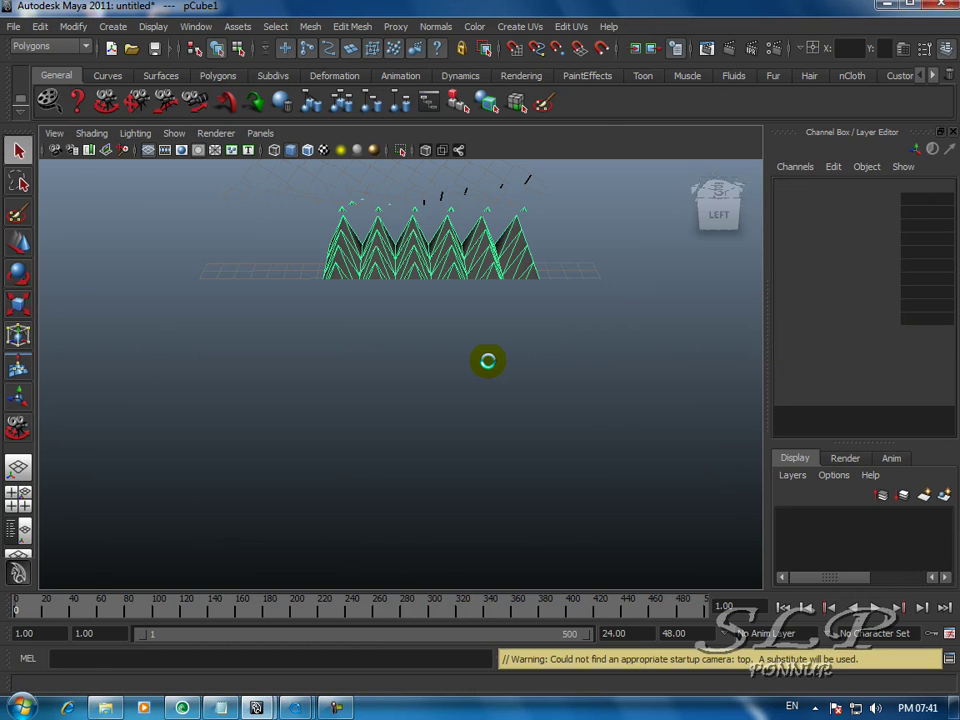